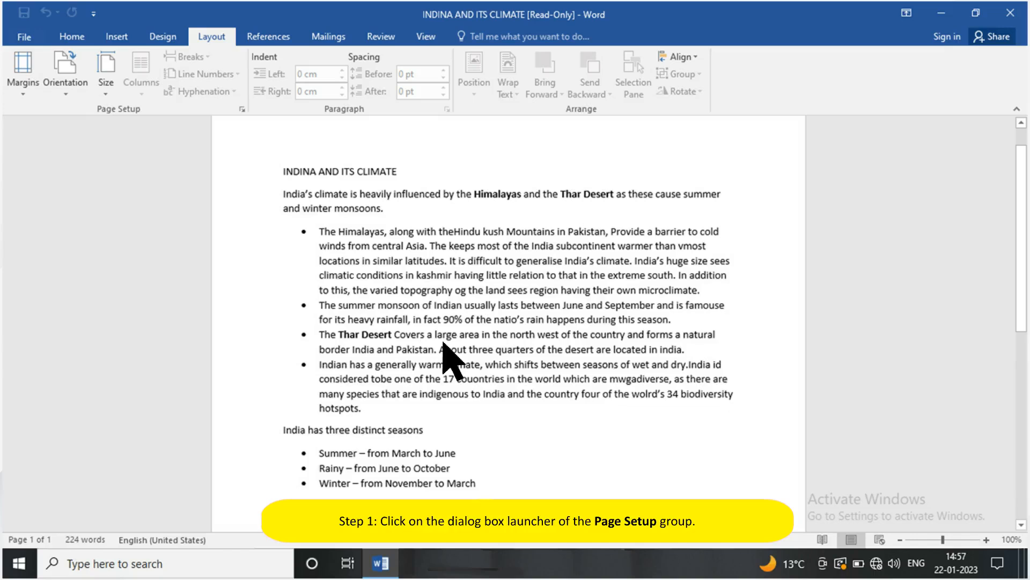
Step: Set the top and left page margins to 1 and apply the page setup to the selected text
click(241, 109)
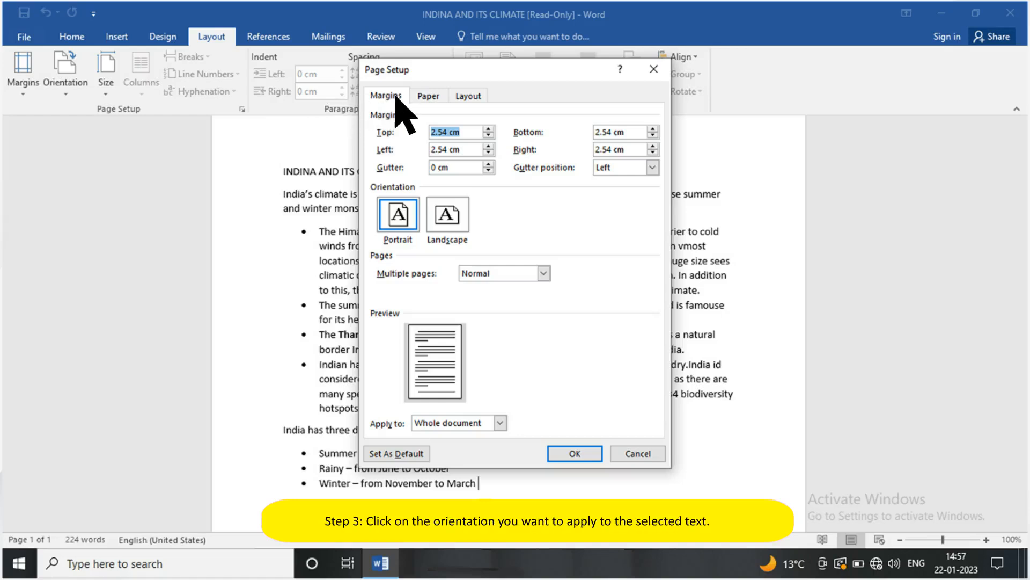
text(1)
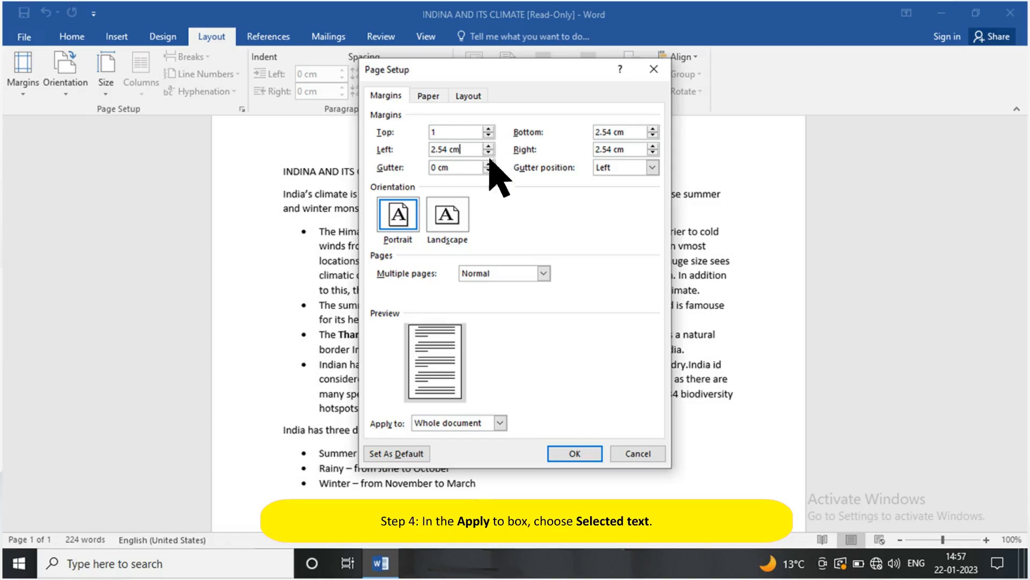
click(499, 422)
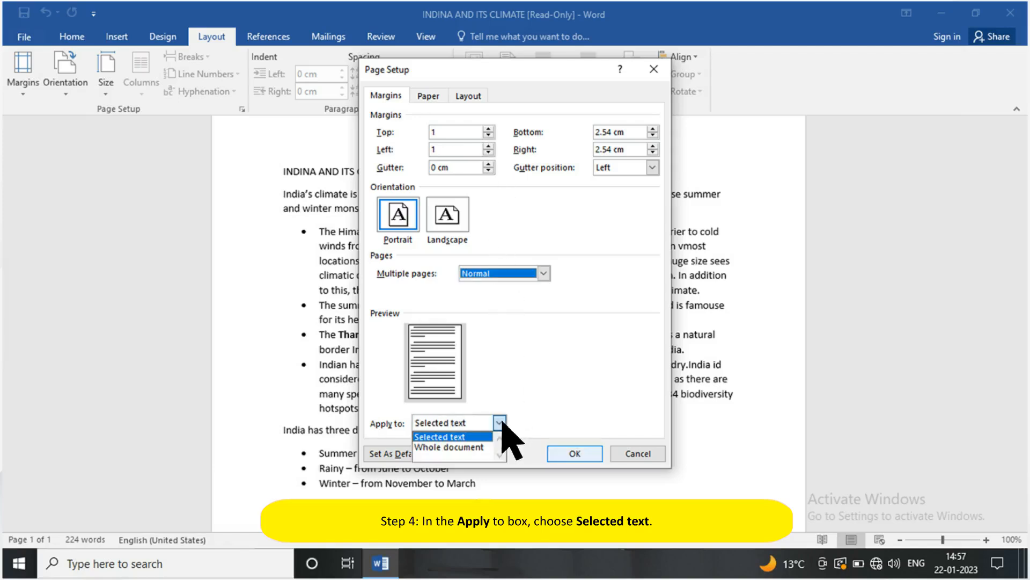
click(482, 436)
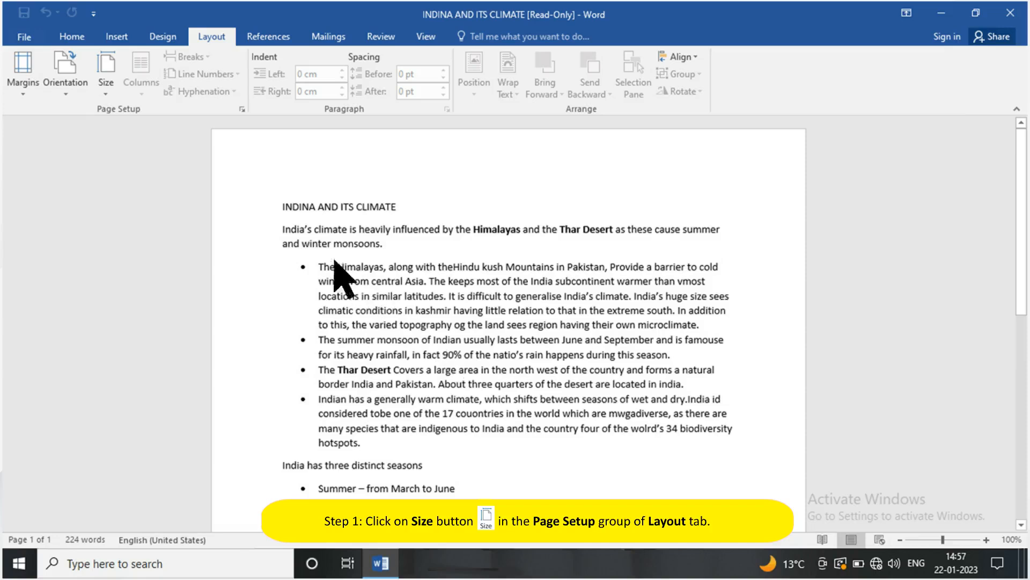
click(107, 90)
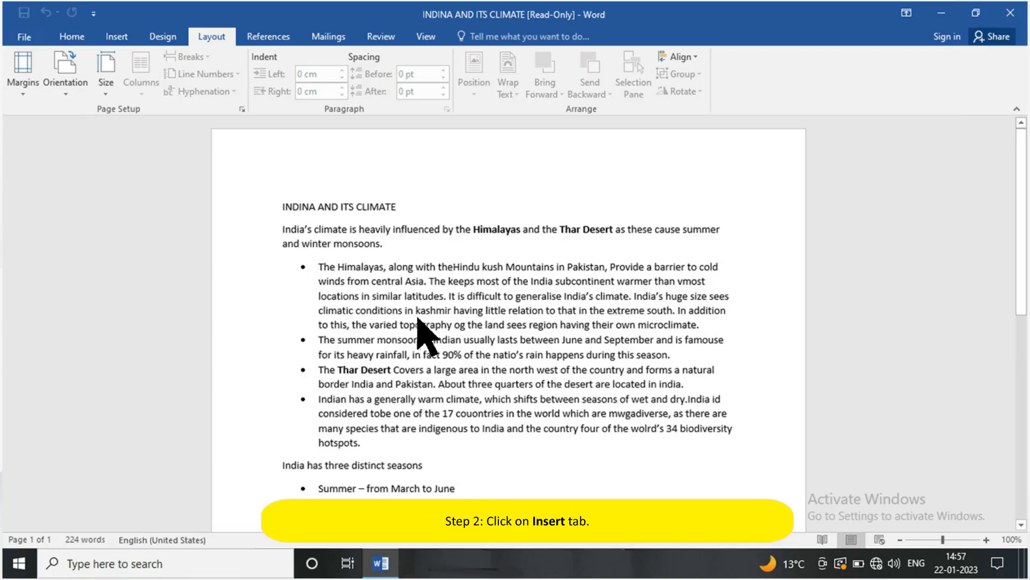
click(123, 36)
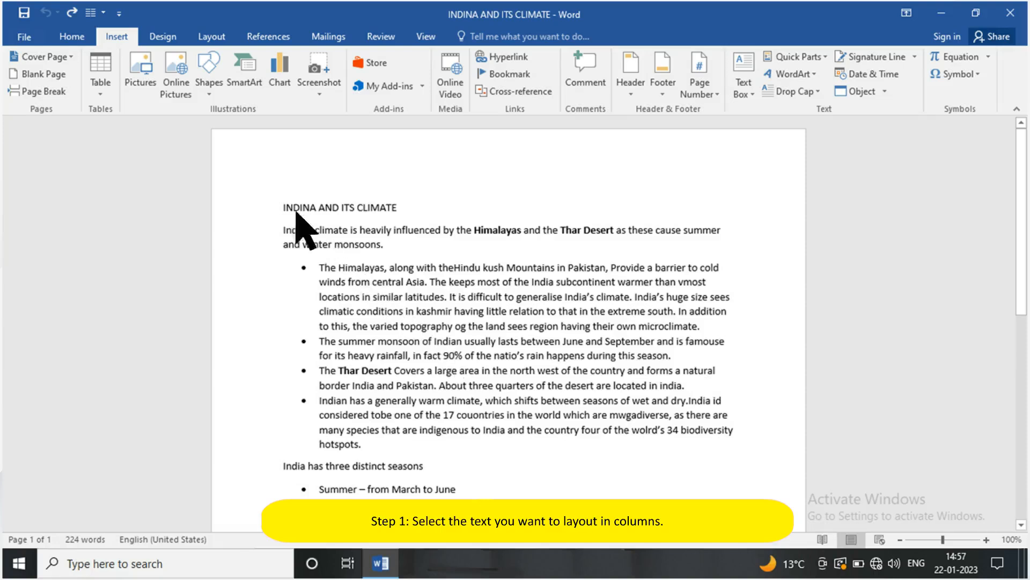
Step: Select the whole document text and configure a layout of two columns with equal column width
key(ctrl+a)
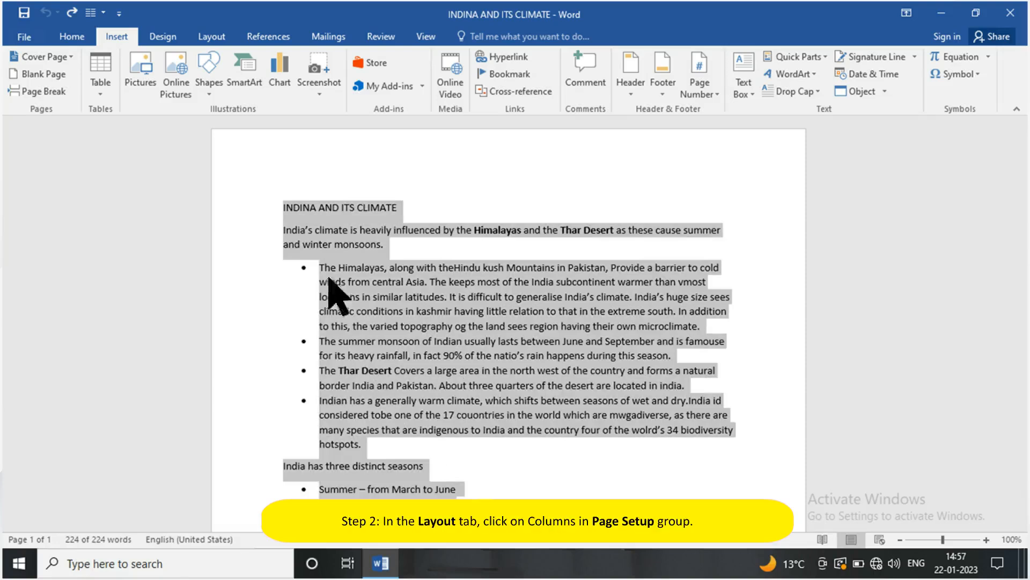
click(211, 37)
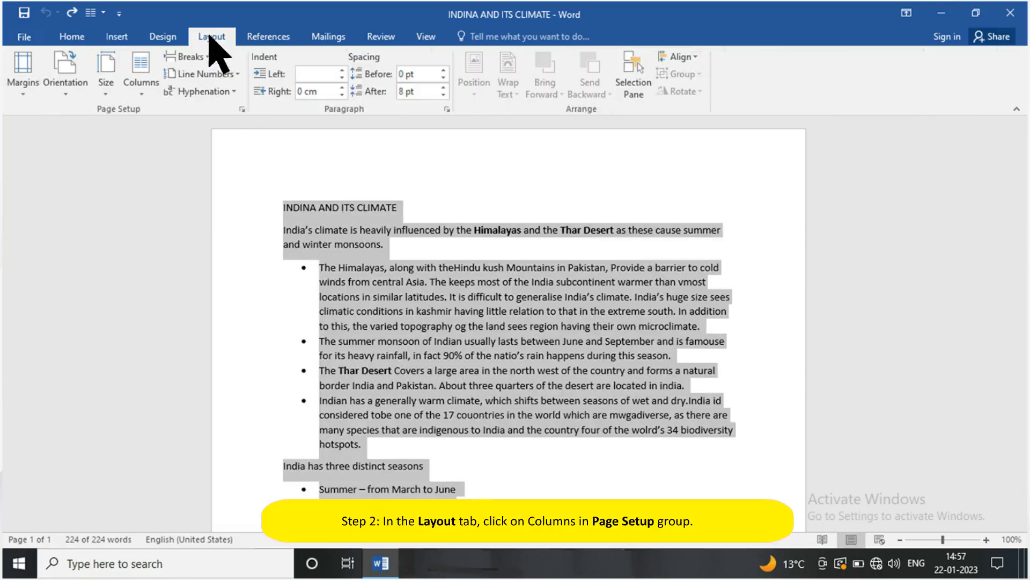
click(139, 91)
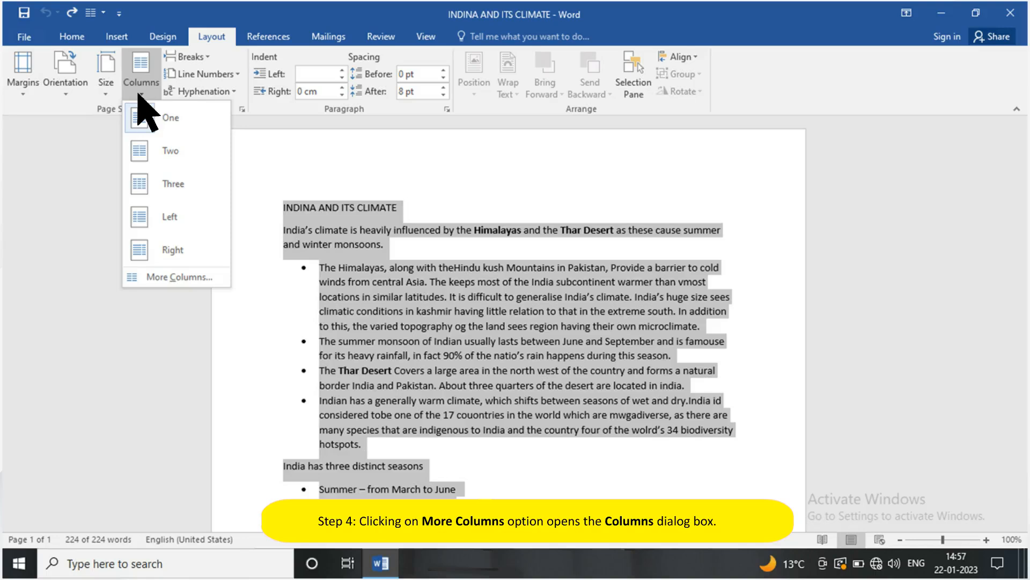
click(179, 277)
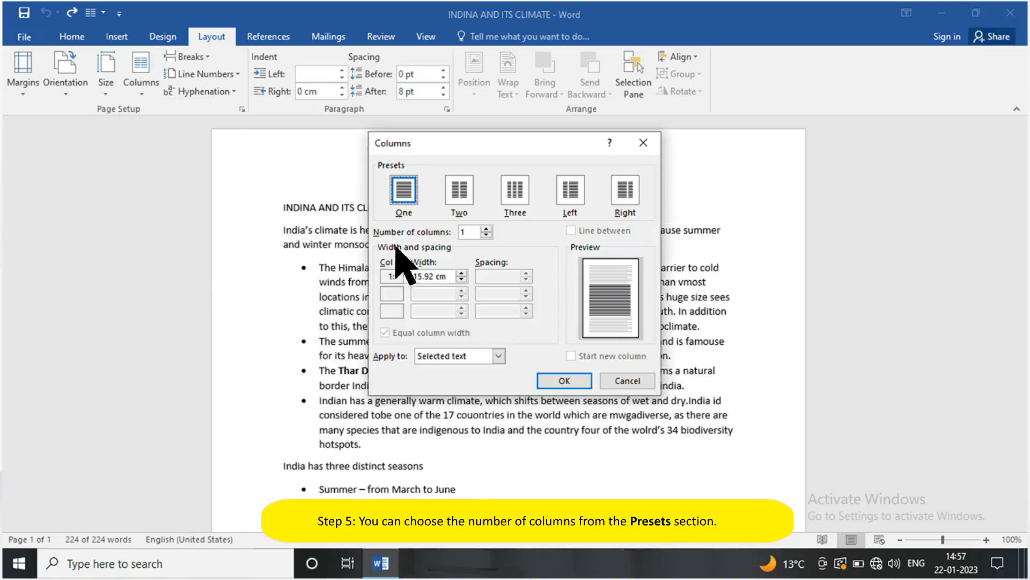
click(486, 229)
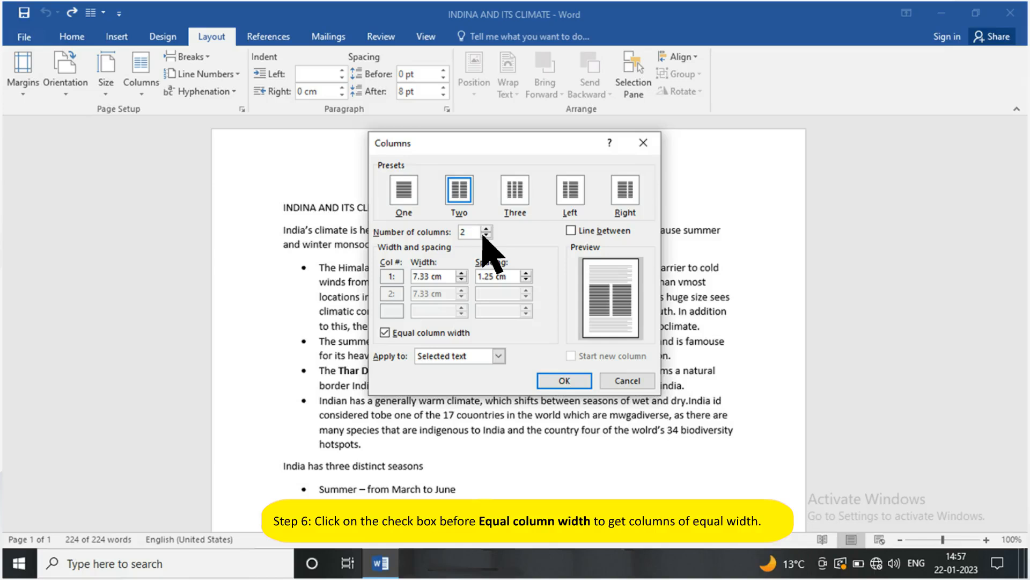
click(384, 333)
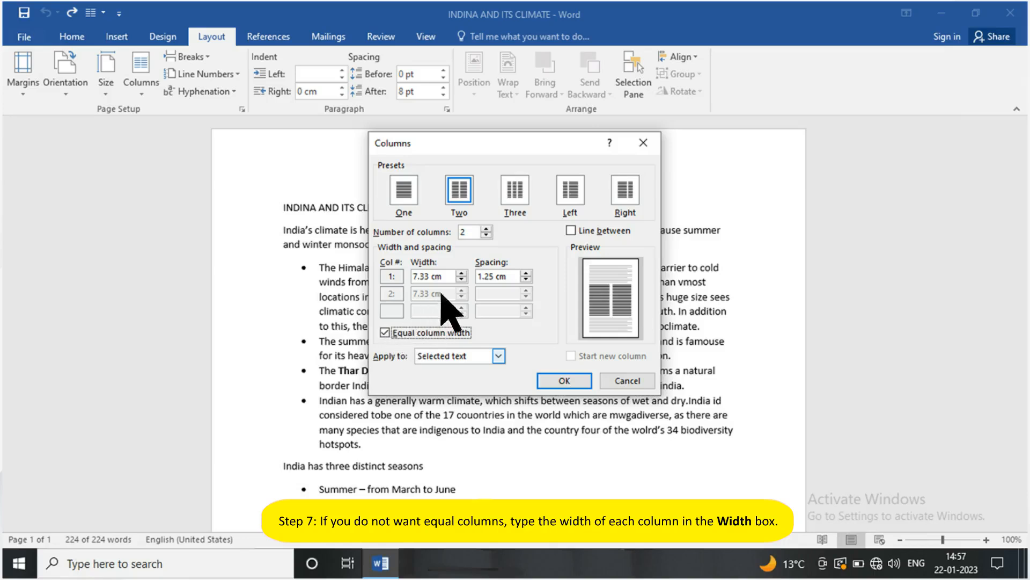
Step: Set the column width to 4 cm with a line between the columns, and apply the layout to the selected text
click(462, 279)
text(4)
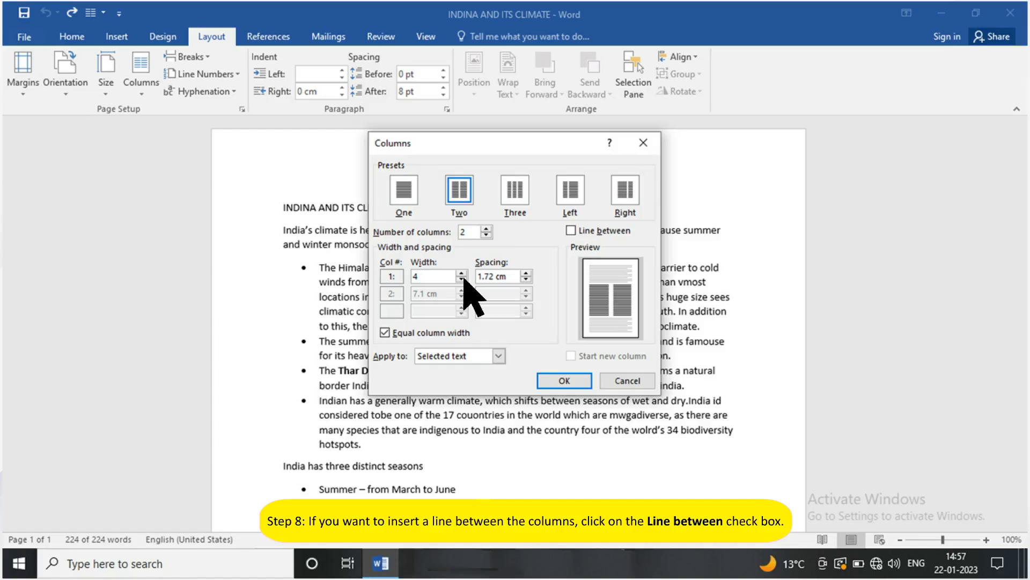
click(570, 230)
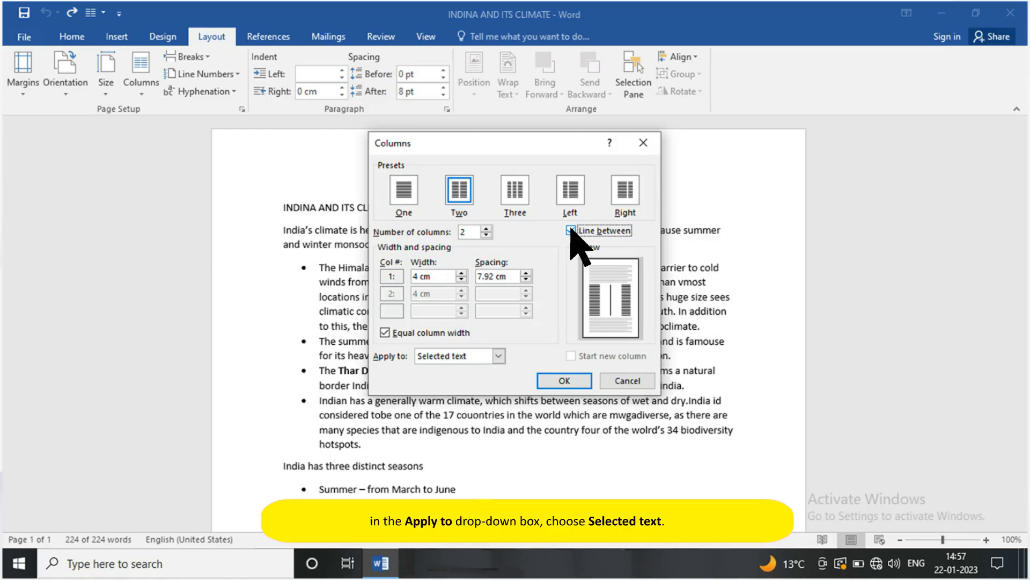
click(499, 356)
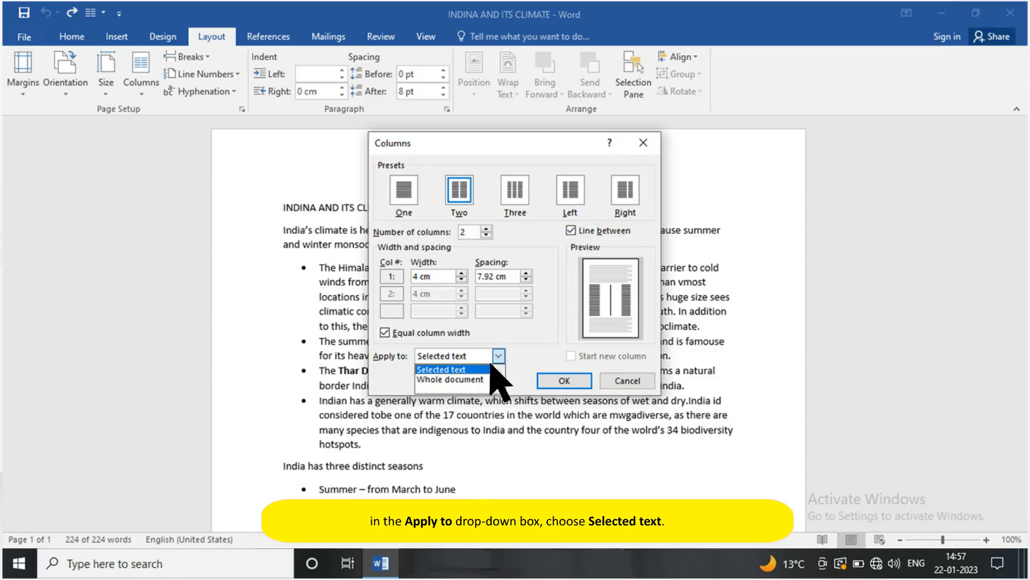
click(487, 369)
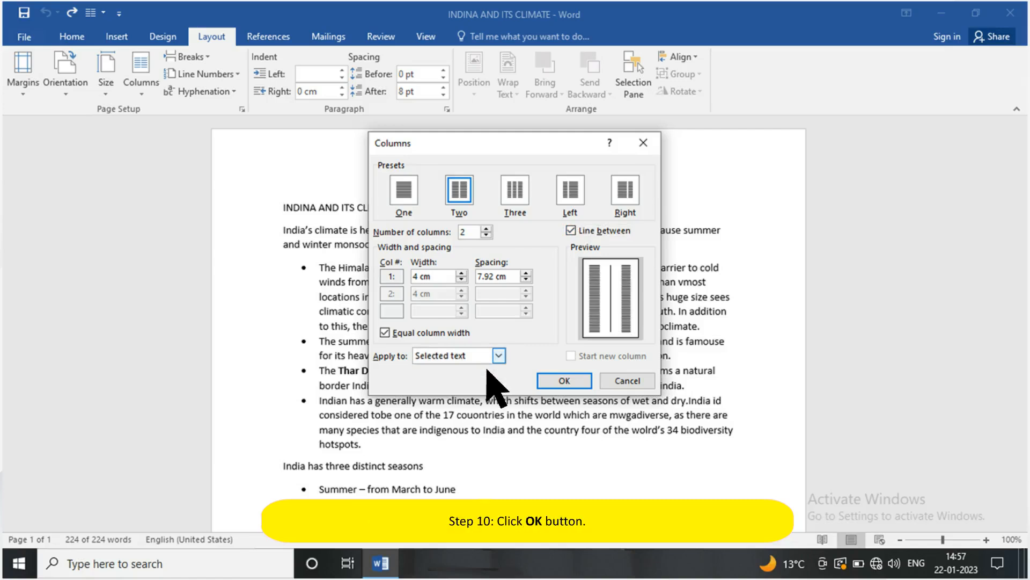
click(569, 380)
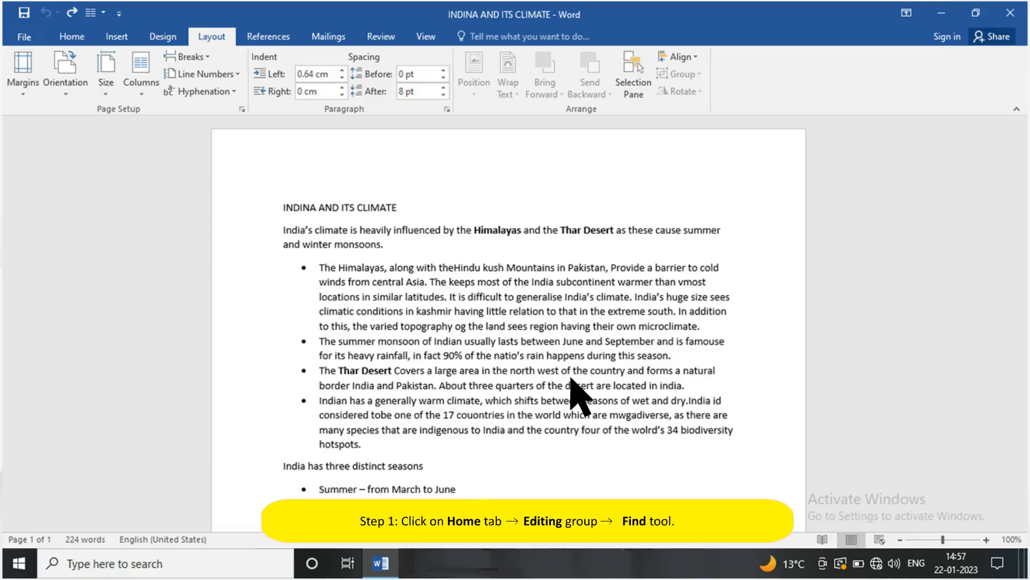
Step: Search the document for the word "india"
click(71, 37)
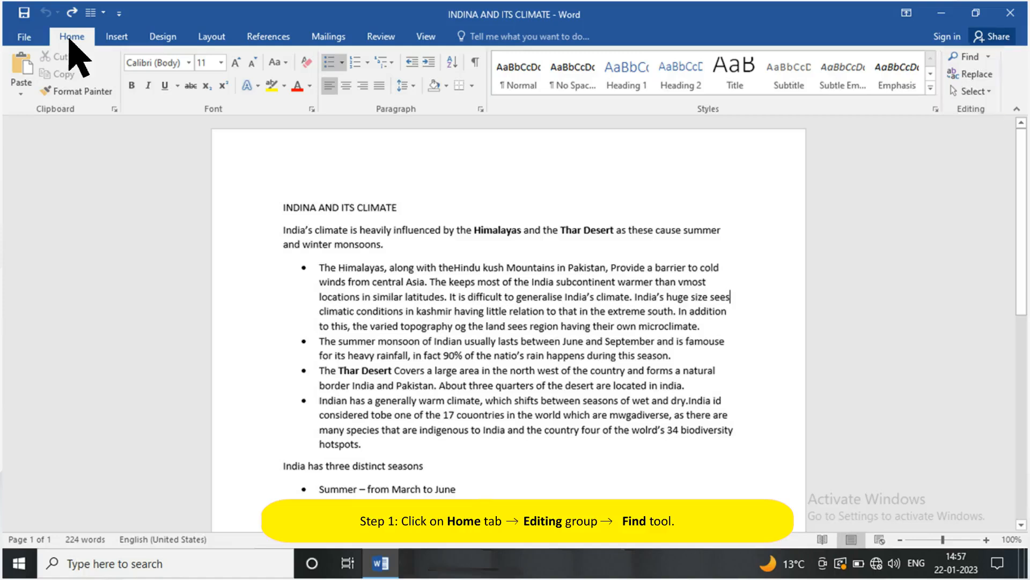
click(978, 56)
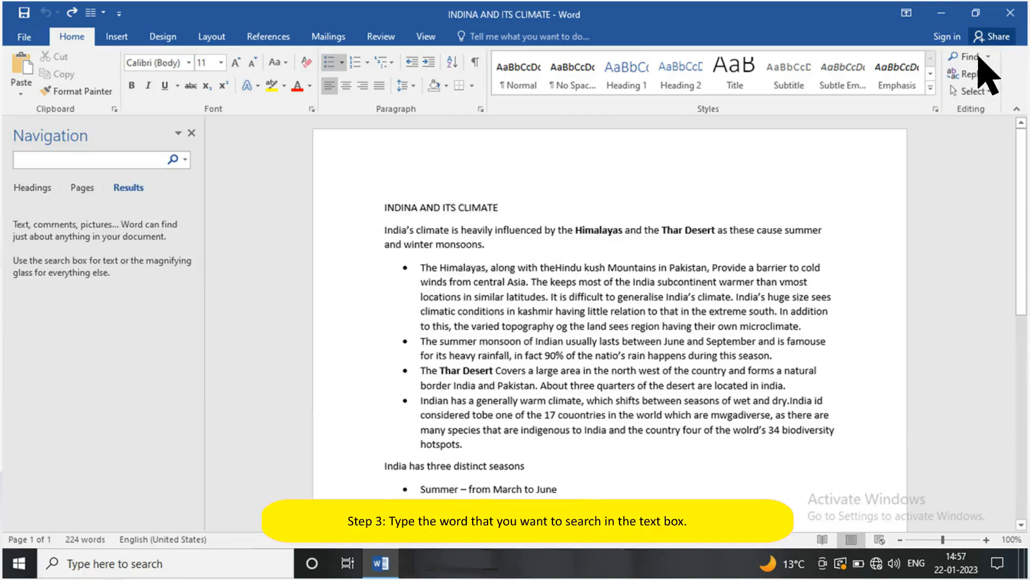
text(india)
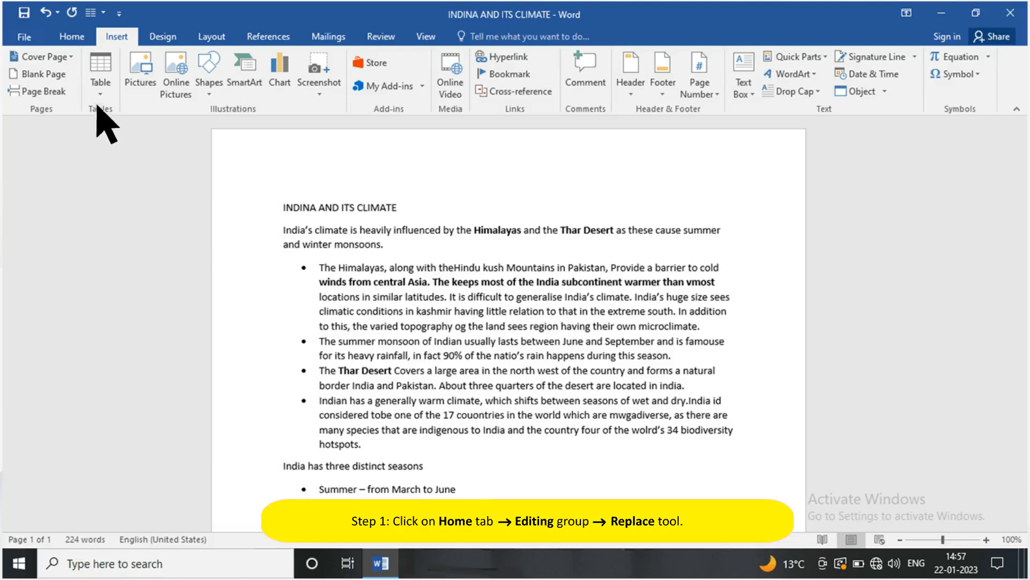
Step: Set up a find-and-replace of "india" with "delhi"
click(73, 36)
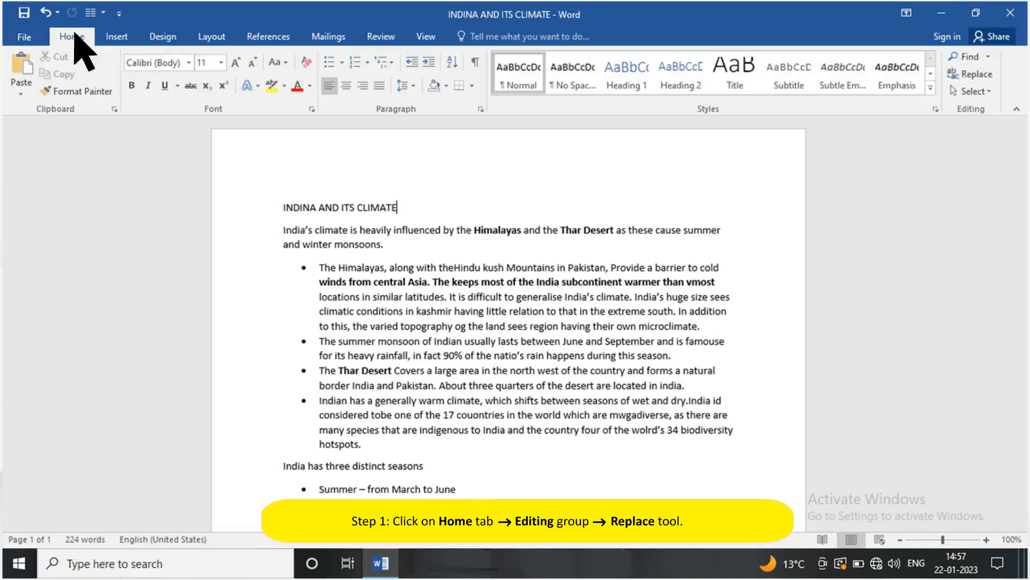
click(973, 75)
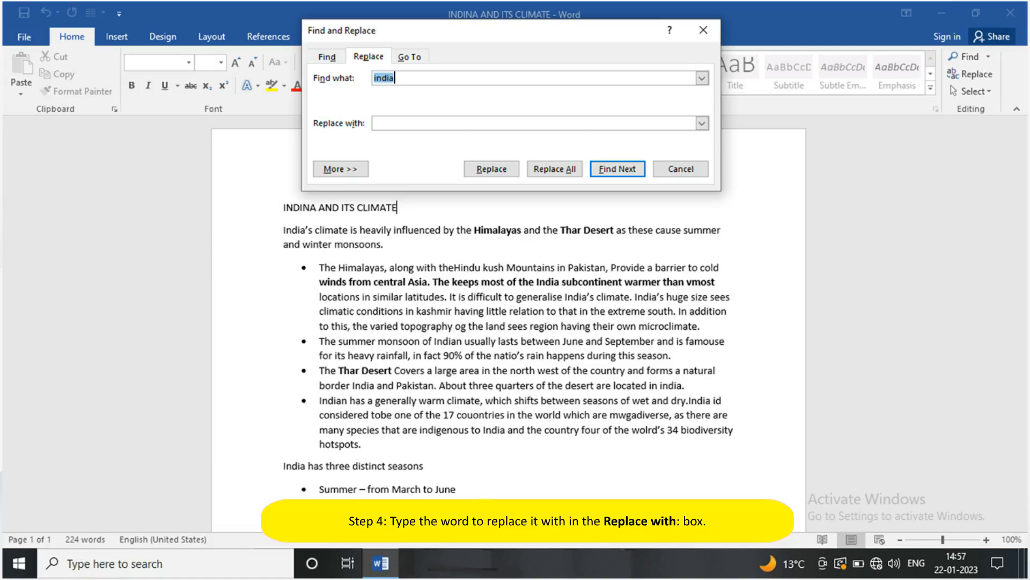
click(396, 123)
text(delhi)
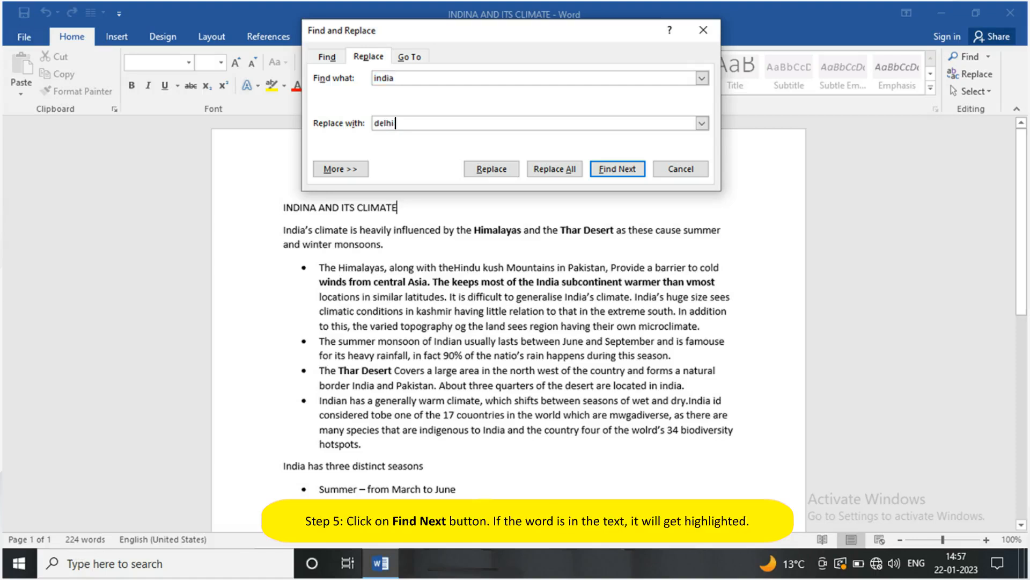
Step: Step through the occurrences of "india" without replacing them, and close the Find and Replace dialog
click(617, 169)
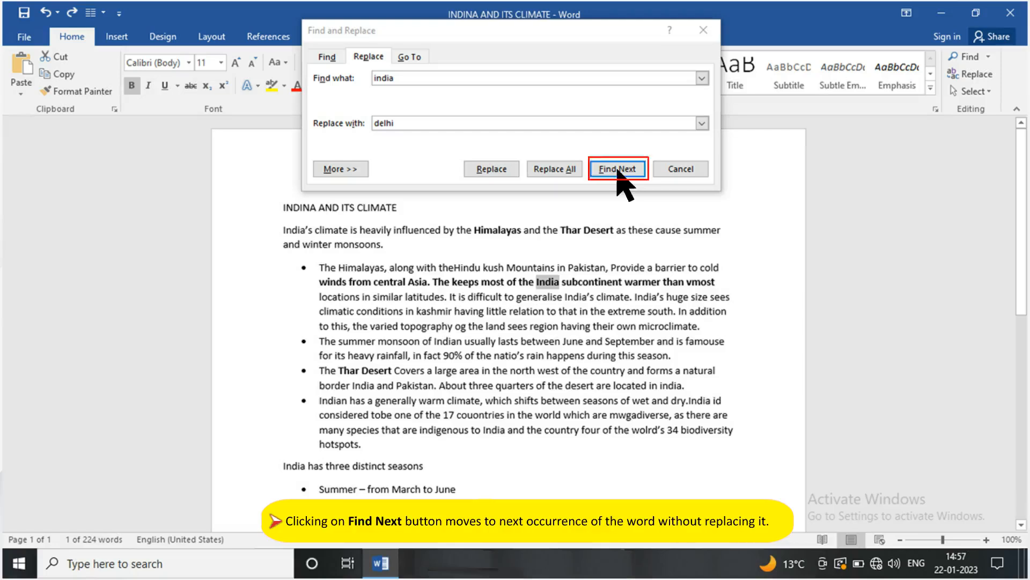
click(618, 170)
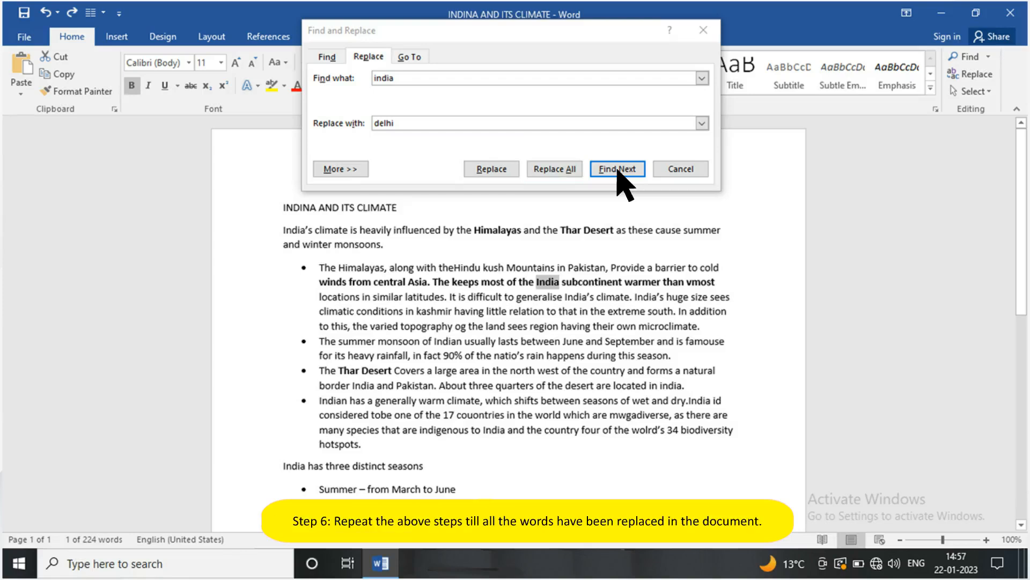
click(618, 169)
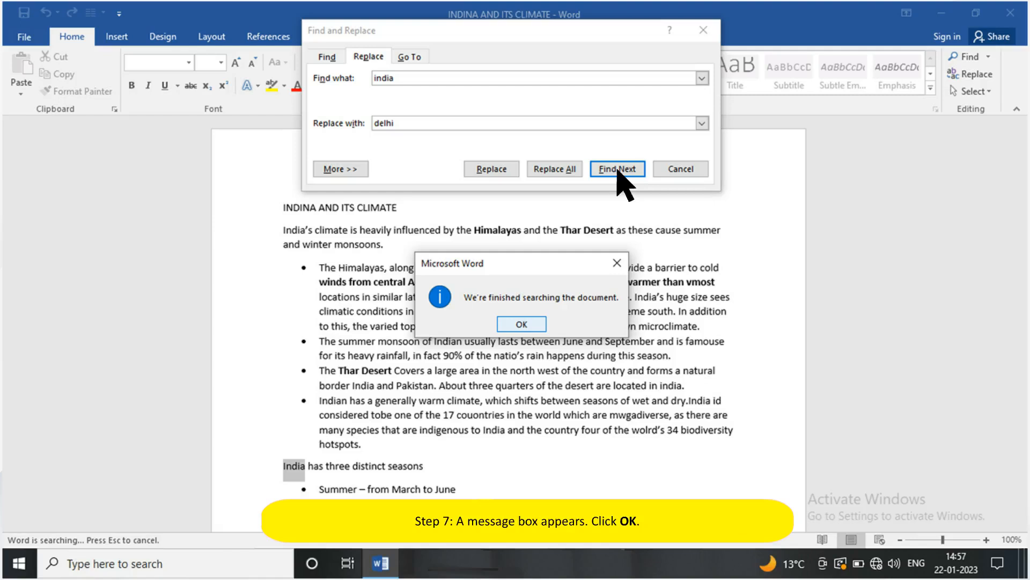
click(519, 325)
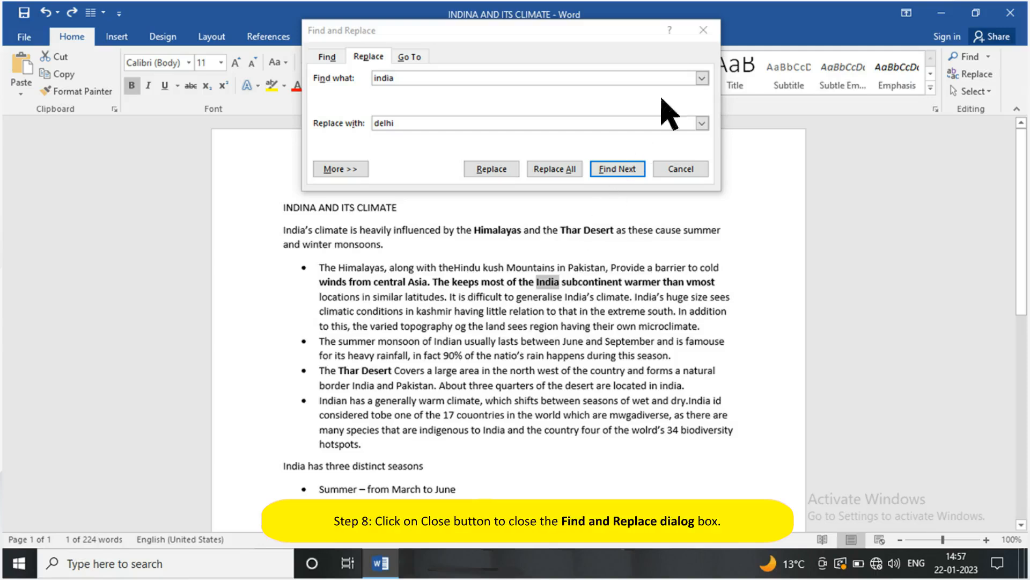
click(703, 30)
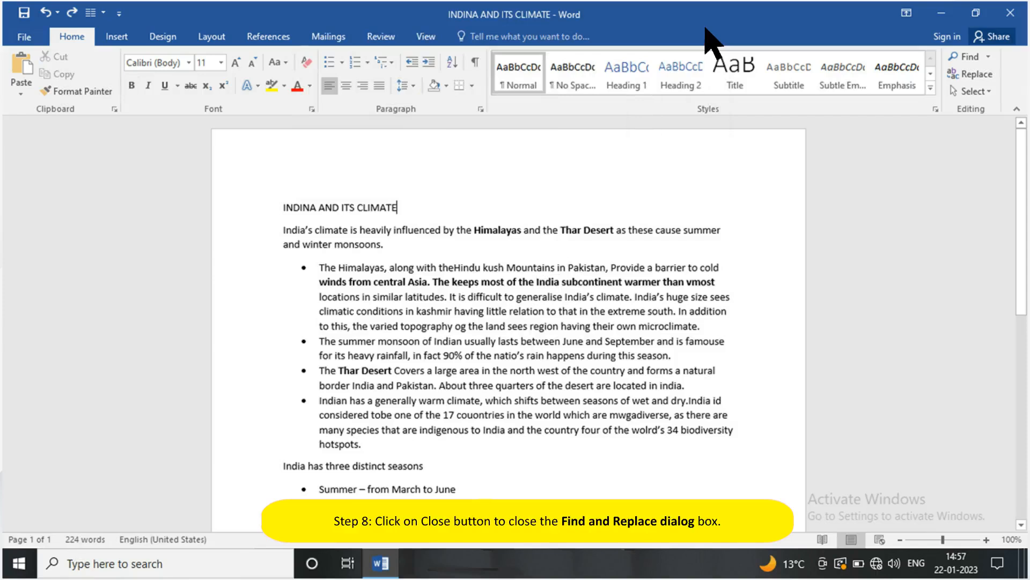
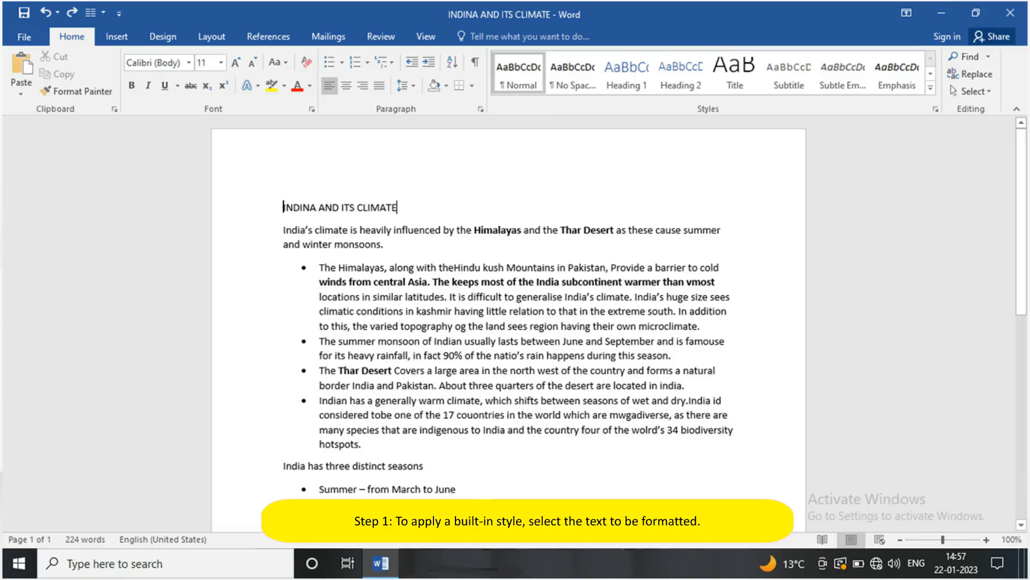
Step: Apply the built-in Intense Emphasis style to the title line "INDINA AND ITS CLIMATE"
drag(283, 207, 398, 207)
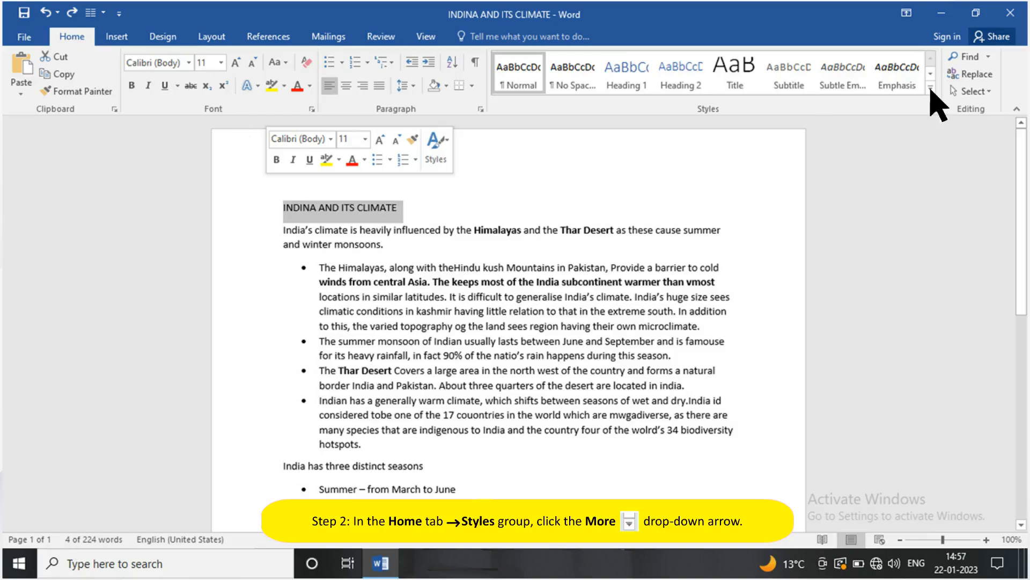
click(930, 89)
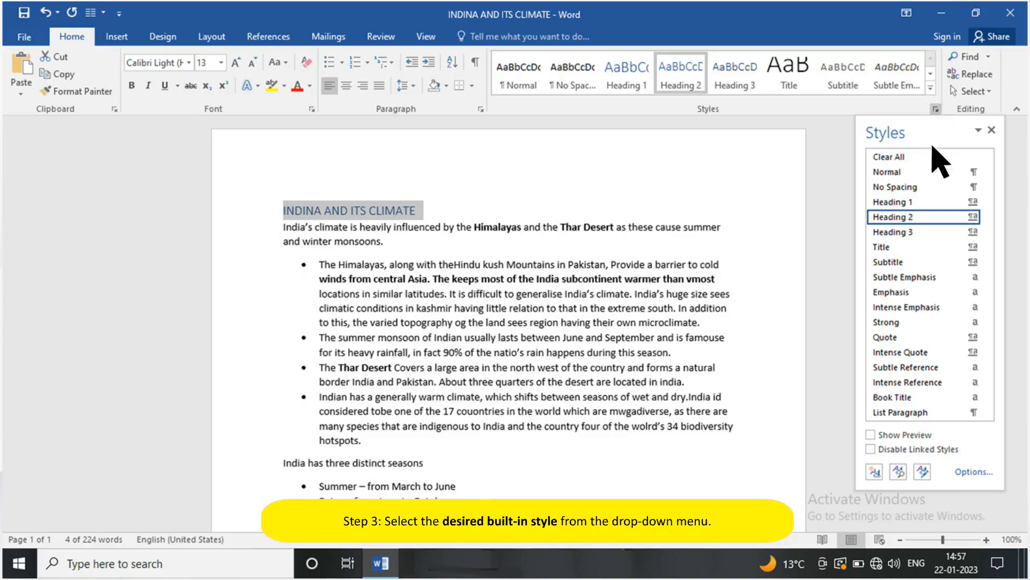
click(940, 305)
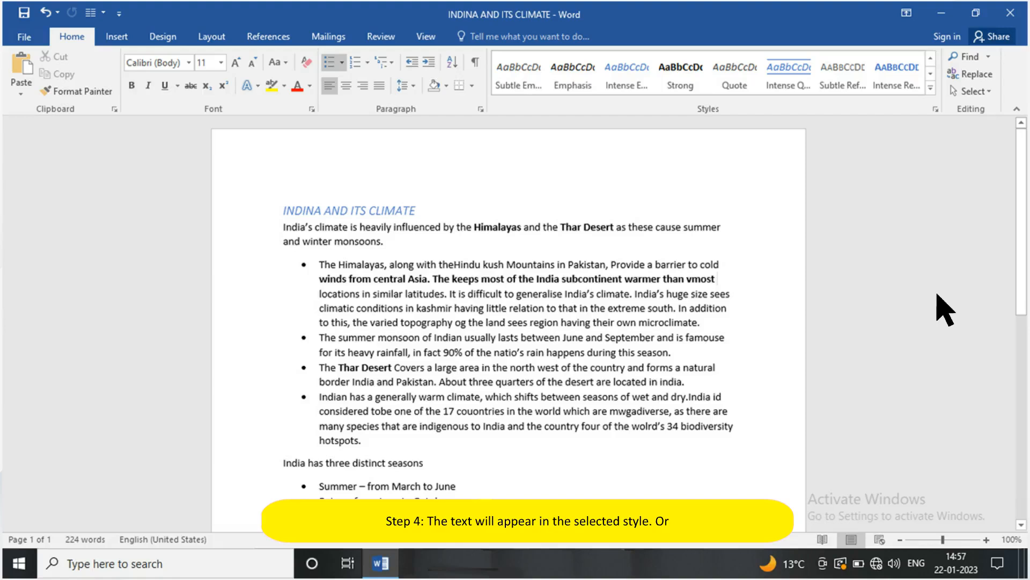
click(935, 109)
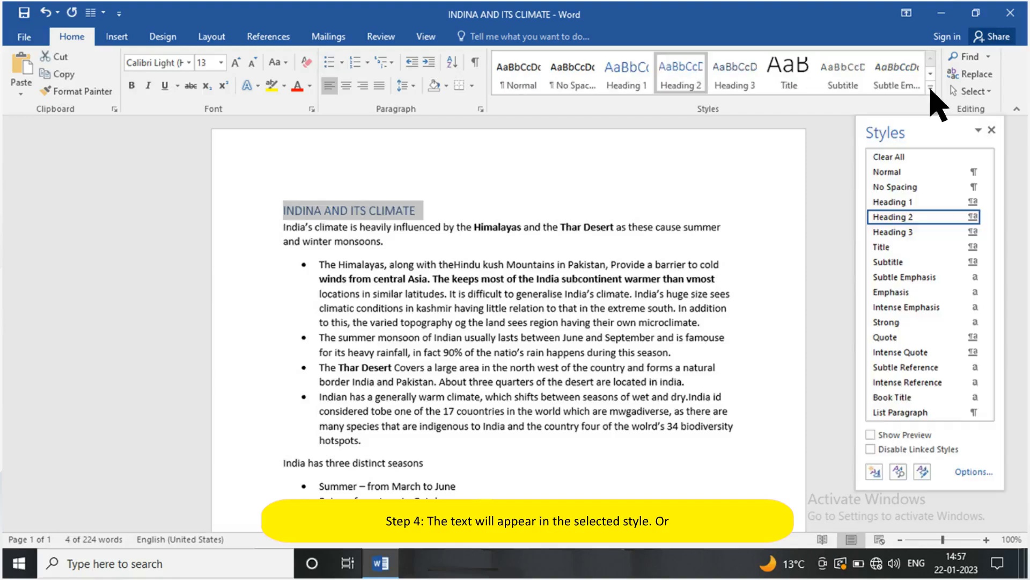
click(927, 293)
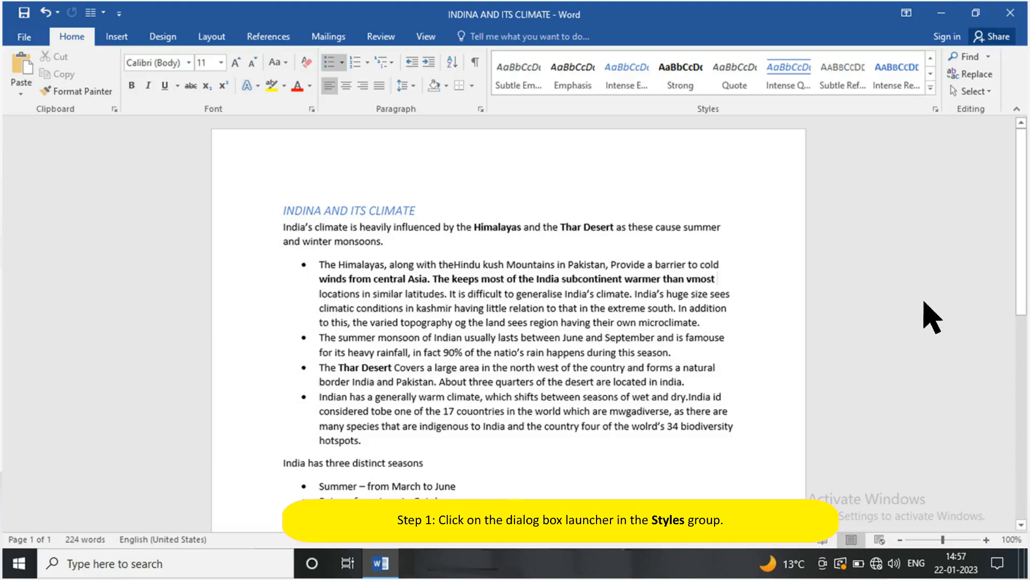
Step: Create a new paragraph style named "my style" from the title's formatting, available in new documents based on this template
click(937, 108)
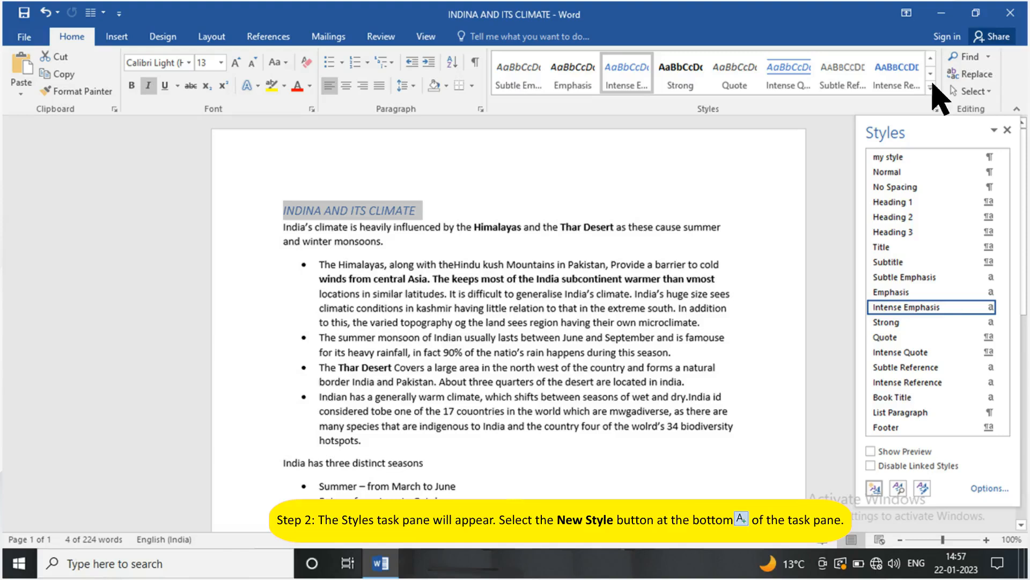
click(874, 488)
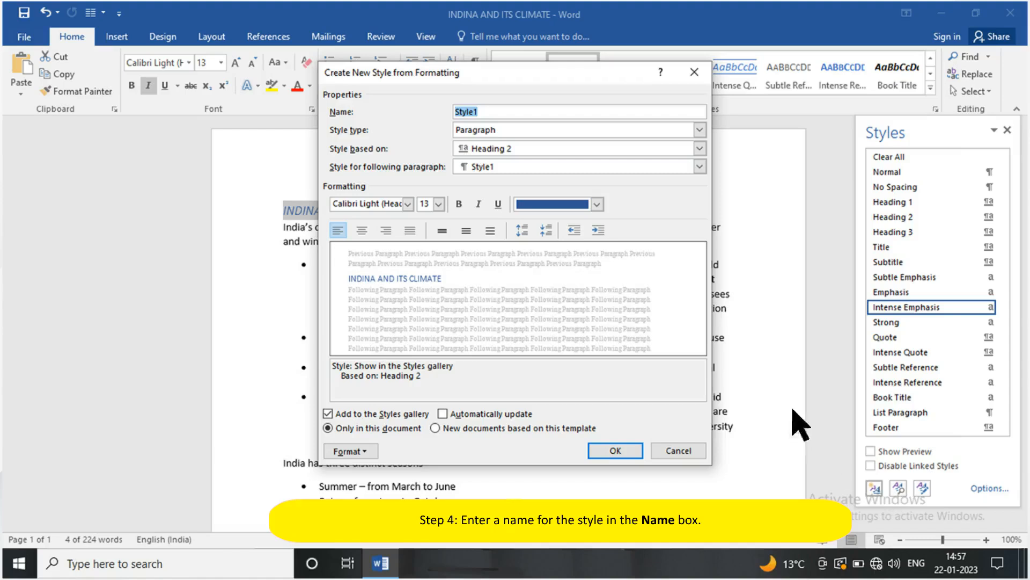
key(BackSpace)
text(my style)
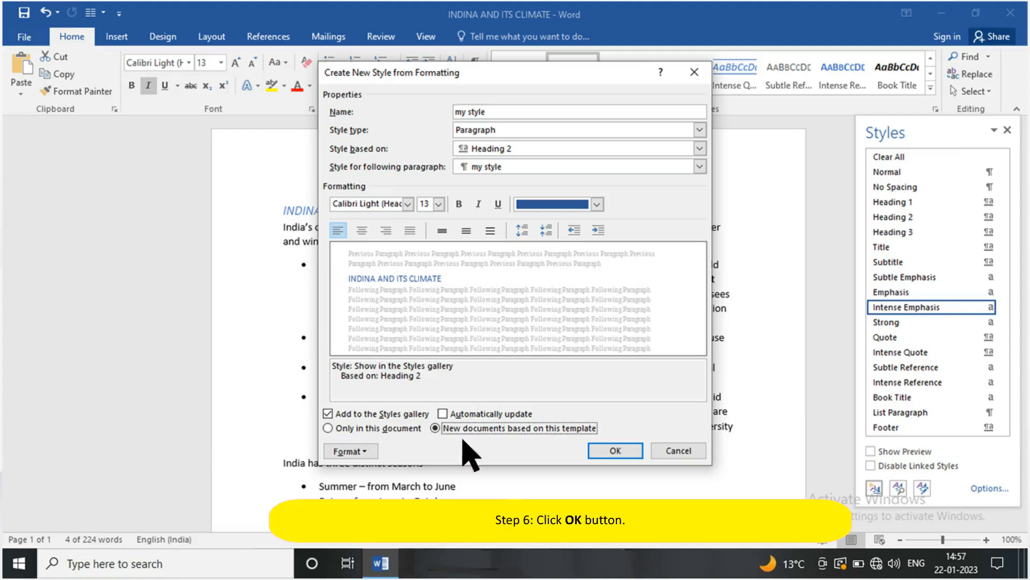
click(615, 452)
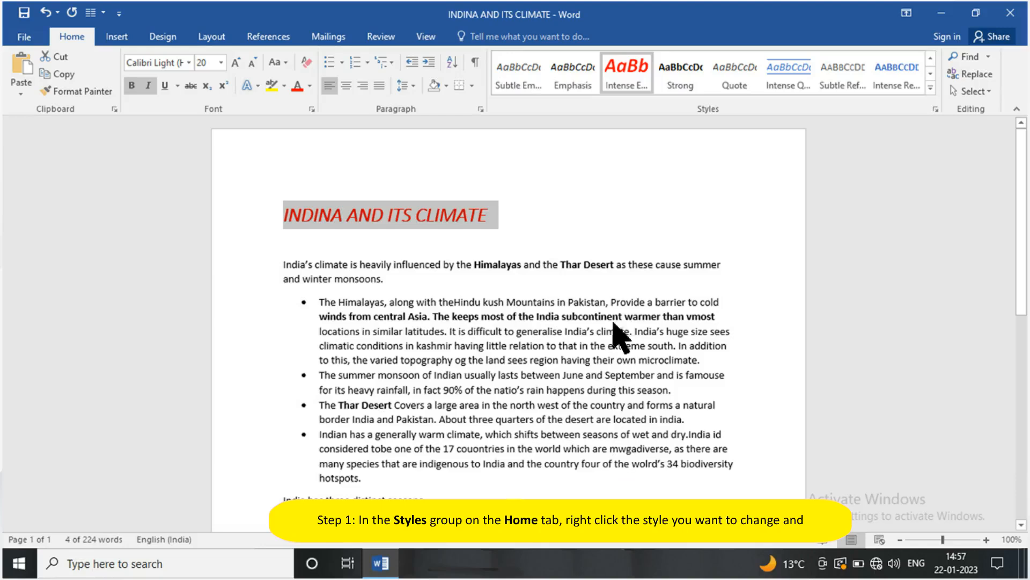
Step: Modify the Intense Emphasis style to 20 pt, bold, italic, red text
right_click(617, 80)
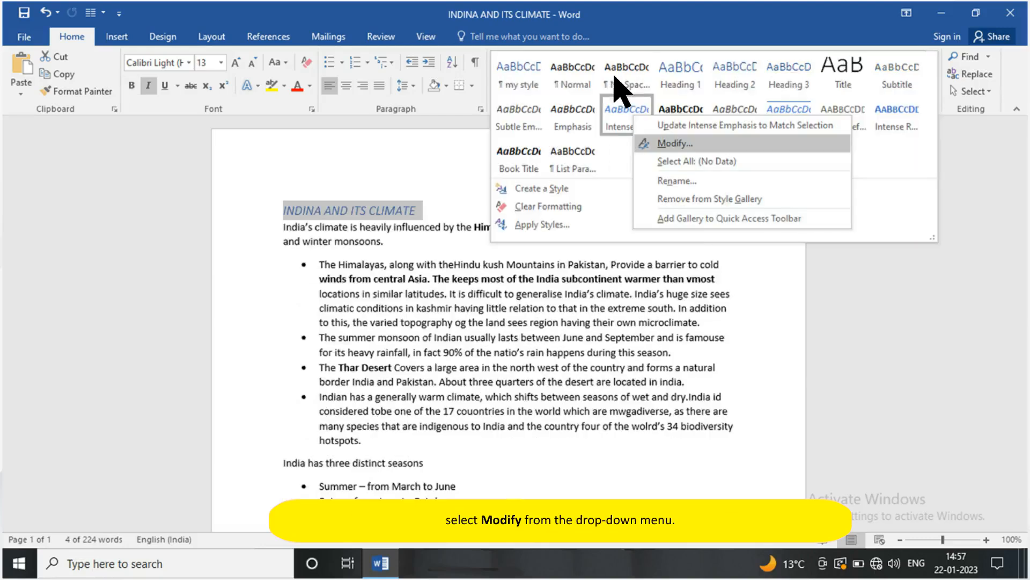
click(670, 144)
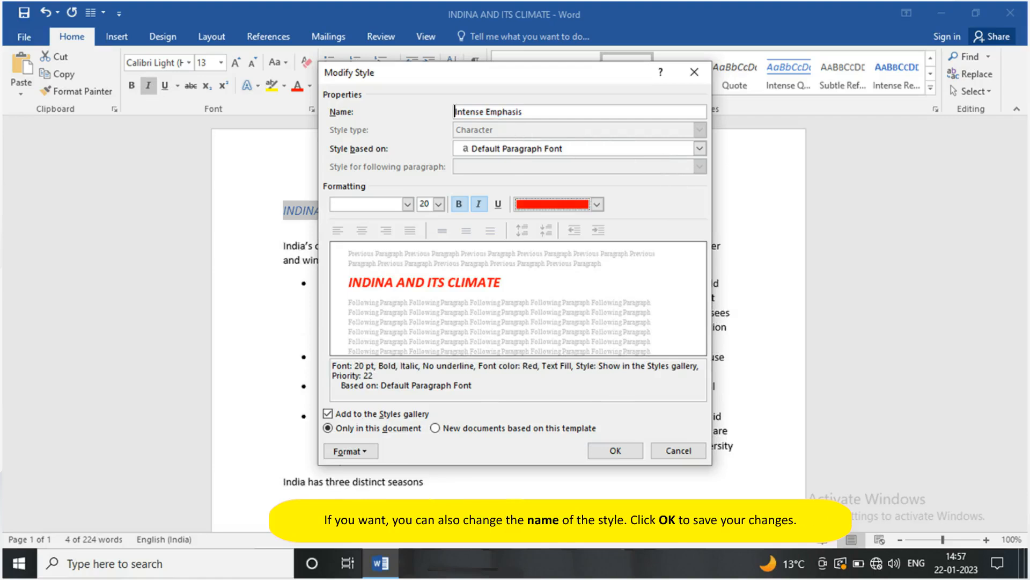
click(615, 451)
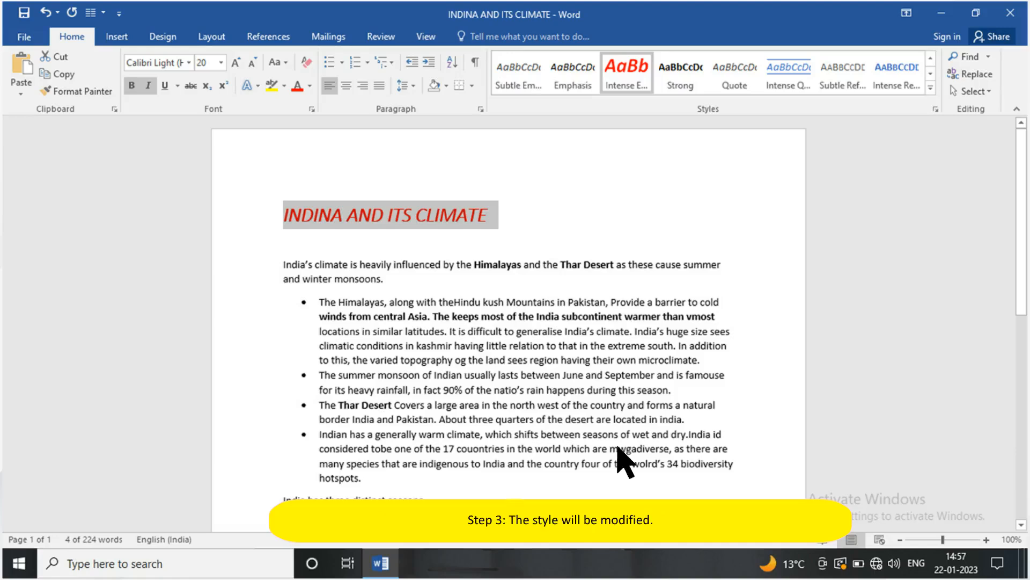